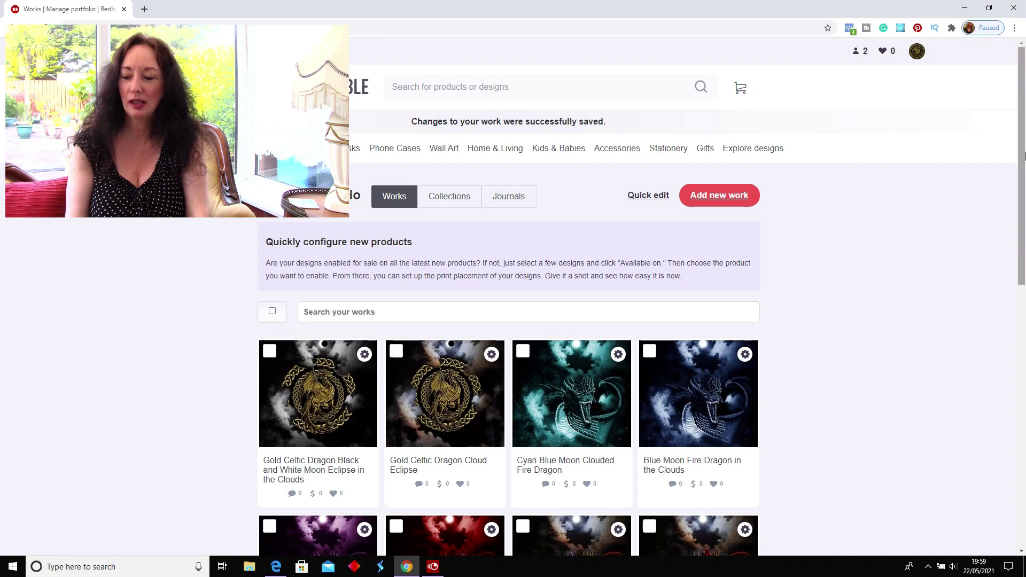
- Select the black and white Gold Celtic Dragon work and create a collection named "Gold Celtic Dragon Black White Moon Eclipse"
{"action": "mouse_move", "coordinate": [1020, 157]}
{"action": "left_mouse_down"}
{"action": "mouse_move", "coordinate": [1024, 202]}
{"action": "mouse_move", "coordinate": [1018, 147]}
{"action": "left_mouse_up"}
{"action": "mouse_move", "coordinate": [916, 53]}
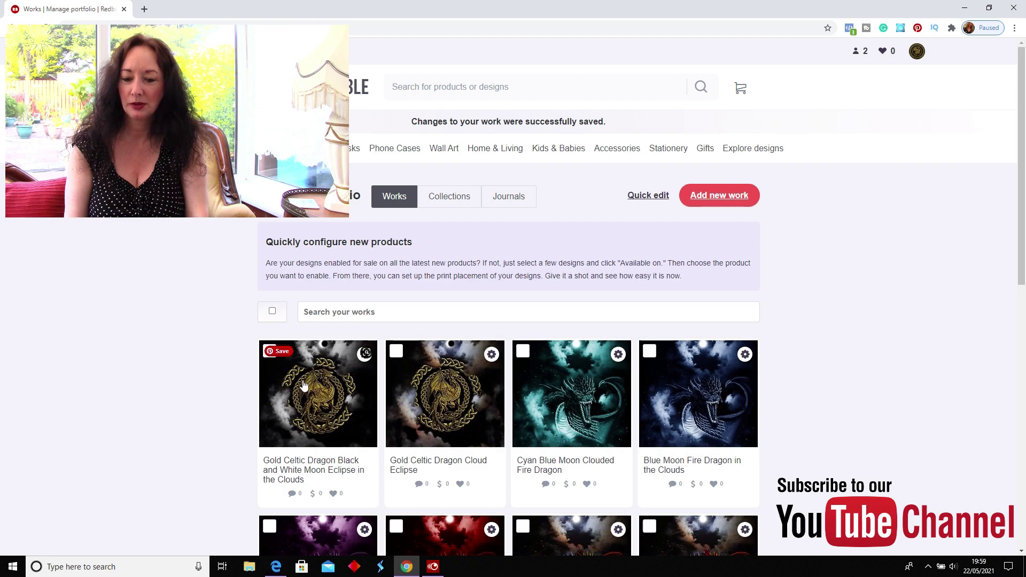
{"action": "left_click", "coordinate": [269, 352]}
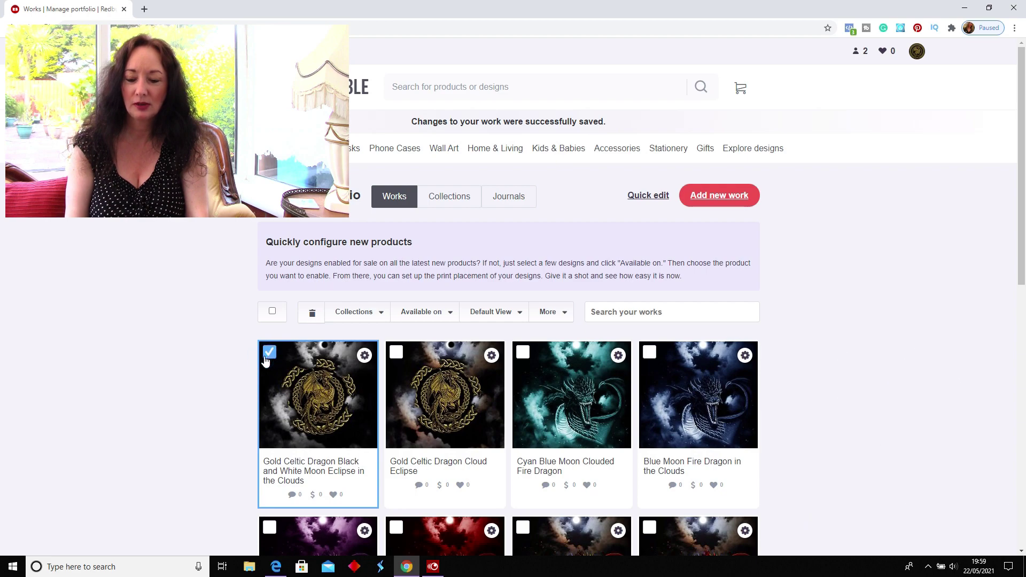
{"action": "left_click", "coordinate": [381, 318]}
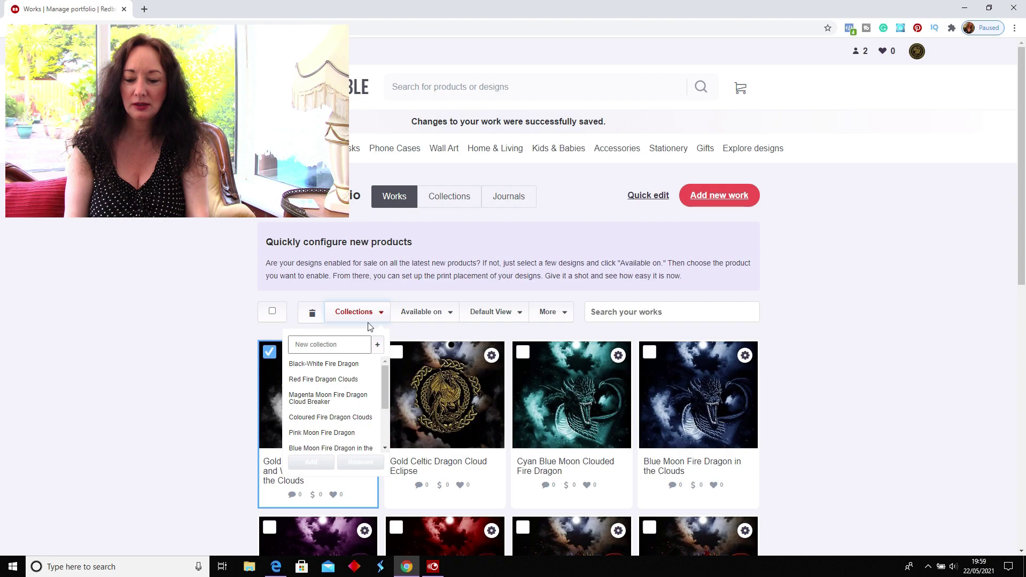
{"action": "left_click", "coordinate": [344, 346]}
{"action": "left_click", "coordinate": [344, 346]}
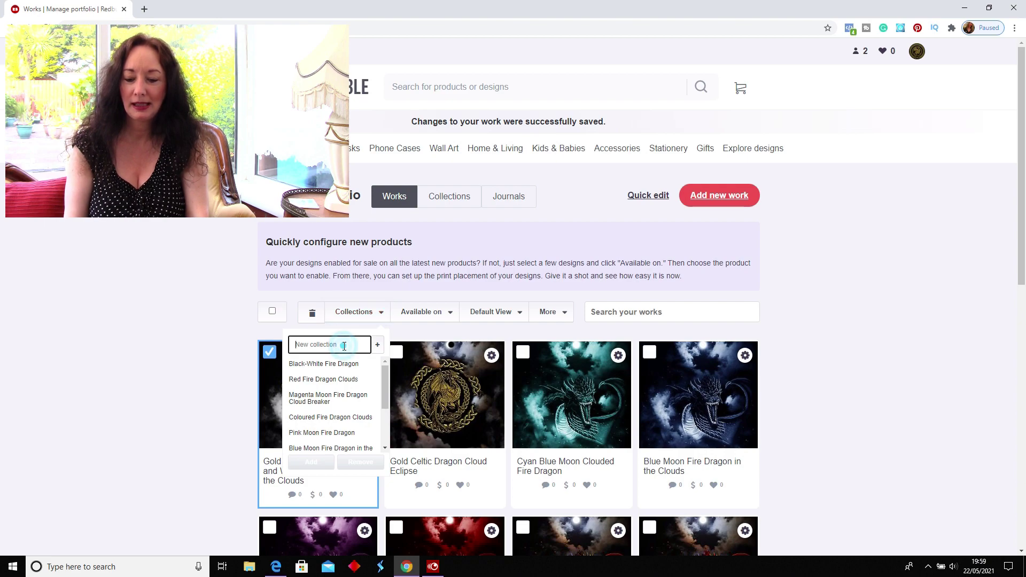
{"action": "type", "text": "Gold Celtic Dragon B"}
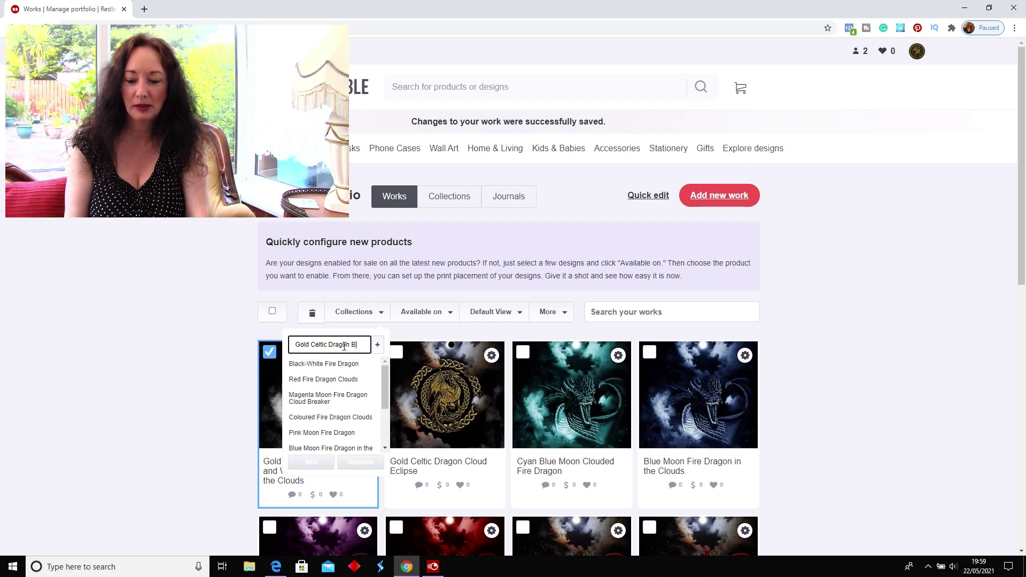
{"action": "type", "text": "lack"}
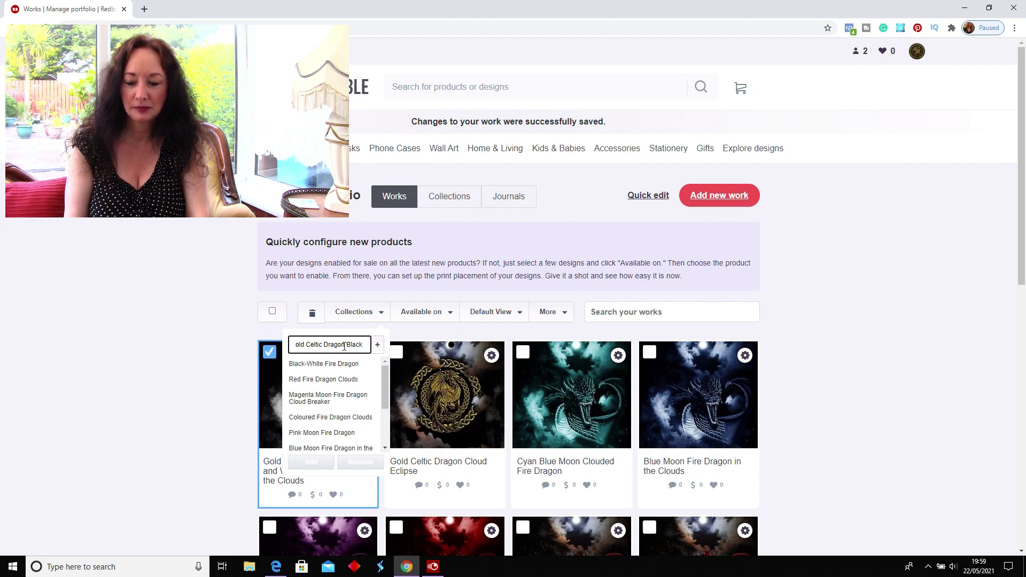
{"action": "type", "text": " White"}
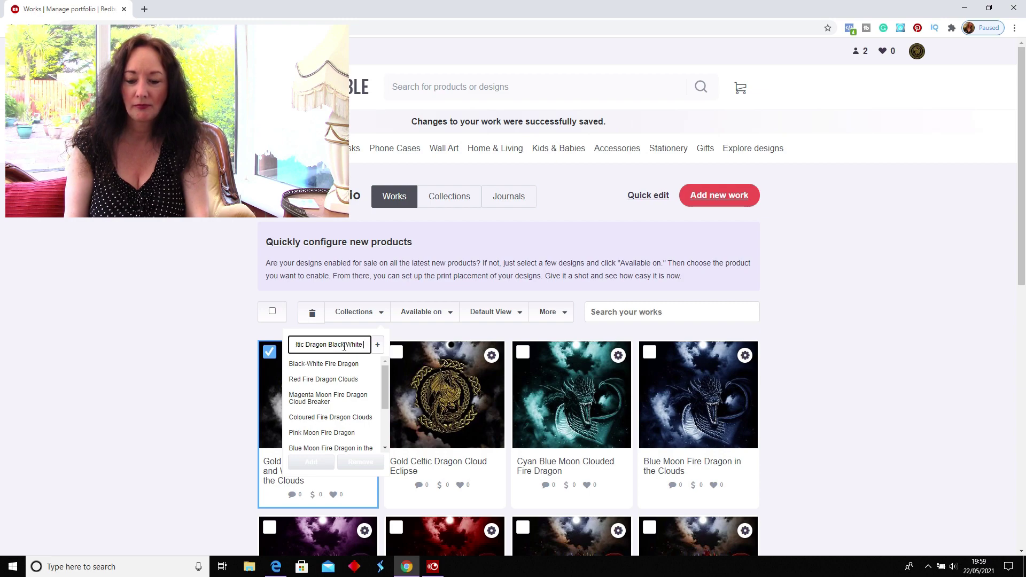
{"action": "type", "text": " Moo"}
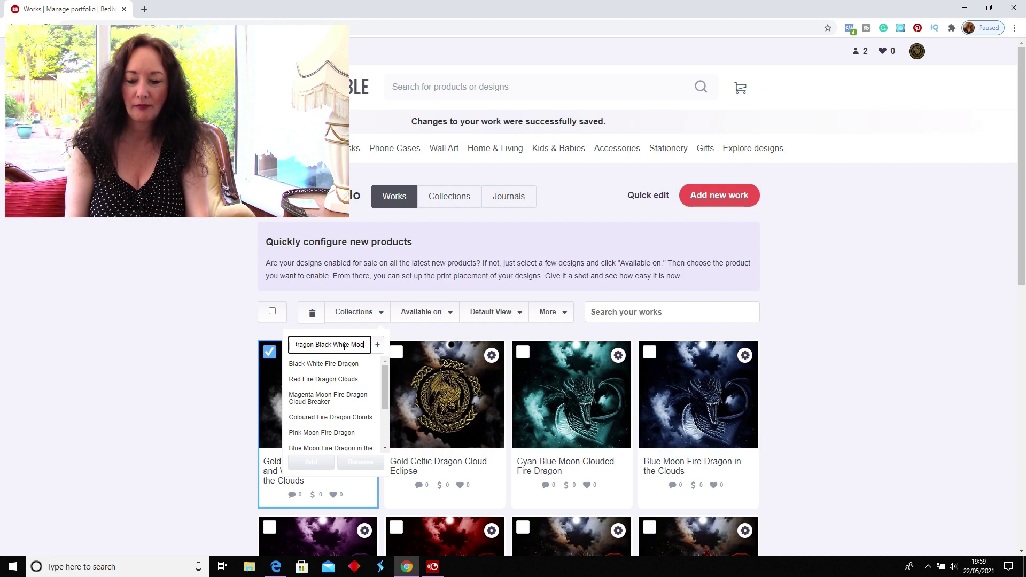
{"action": "type", "text": "n Ec"}
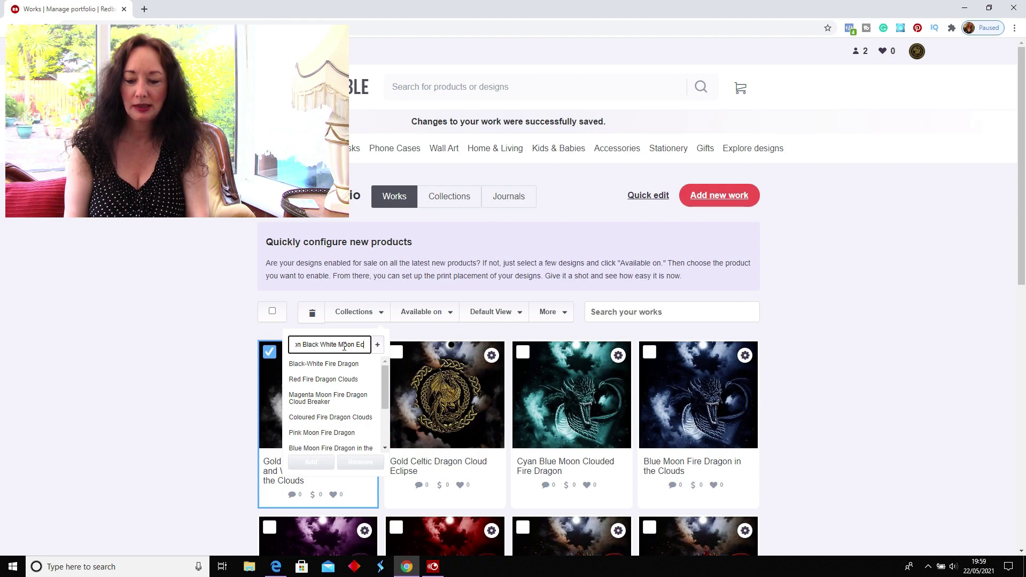
{"action": "type", "text": "lipse"}
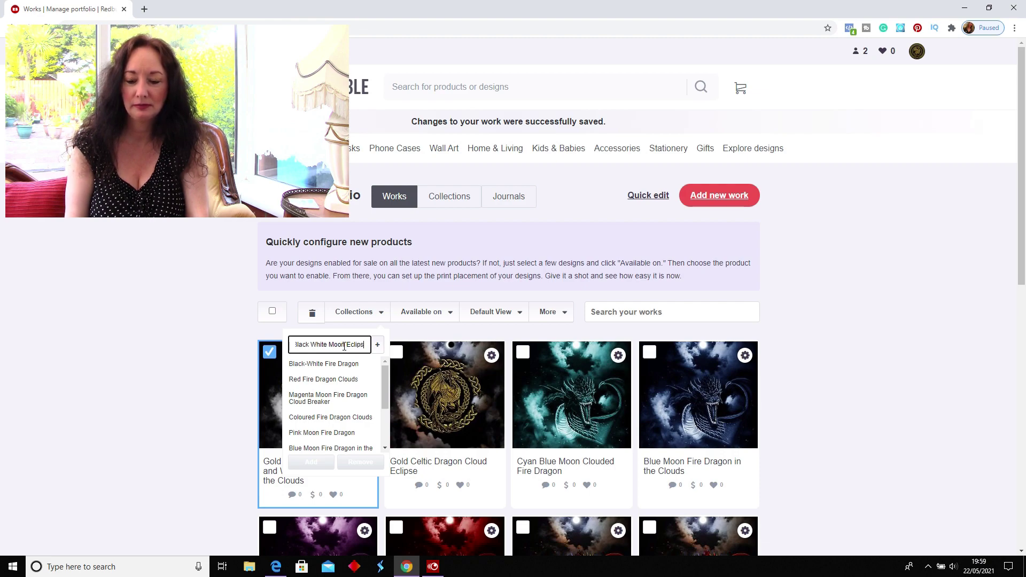
{"action": "left_click", "coordinate": [378, 346]}
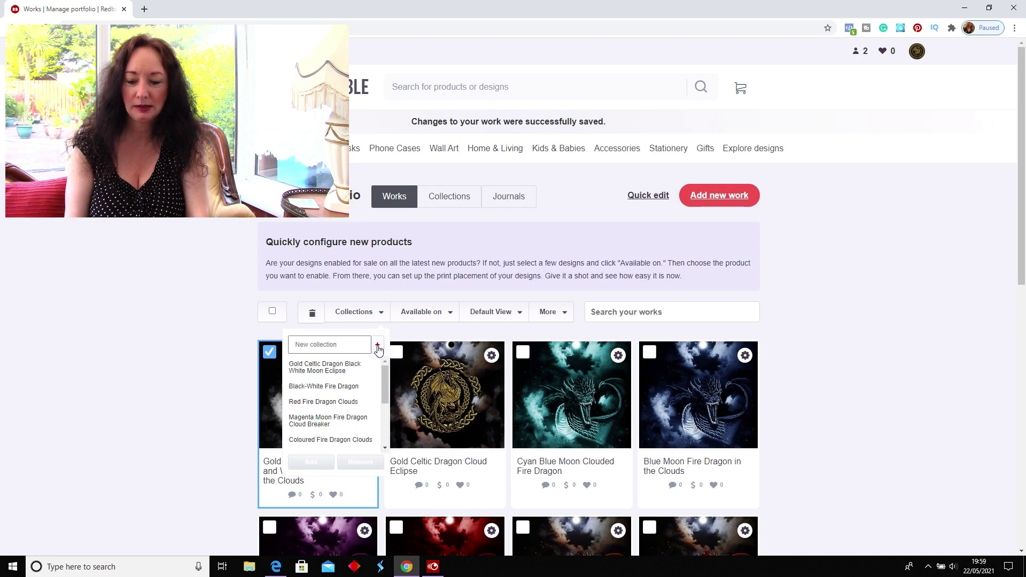
- Add the selected work to the "Gold Celtic Dragon Black White Moon Eclipse" collection
{"action": "left_click", "coordinate": [337, 372]}
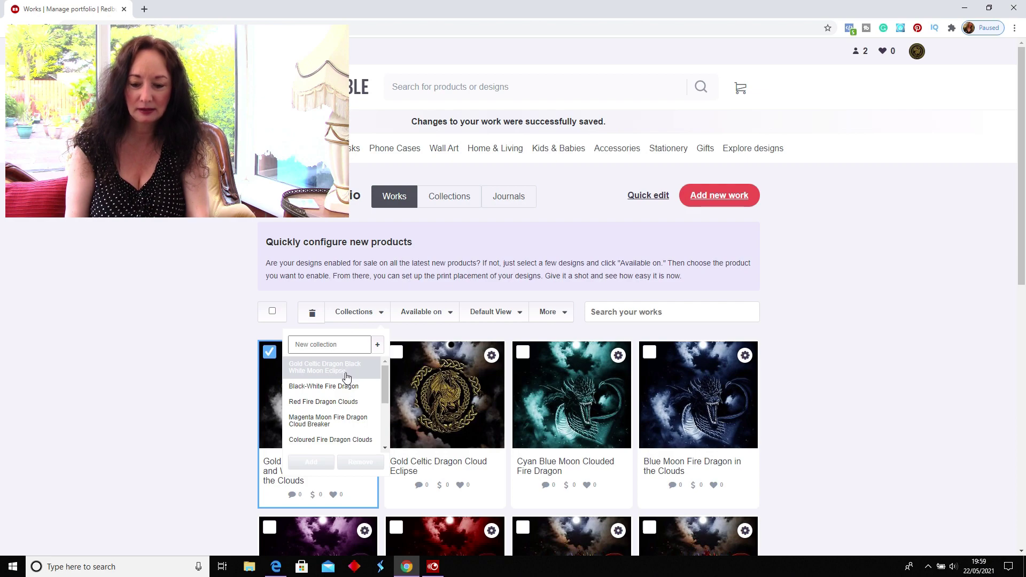
{"action": "left_click", "coordinate": [346, 372]}
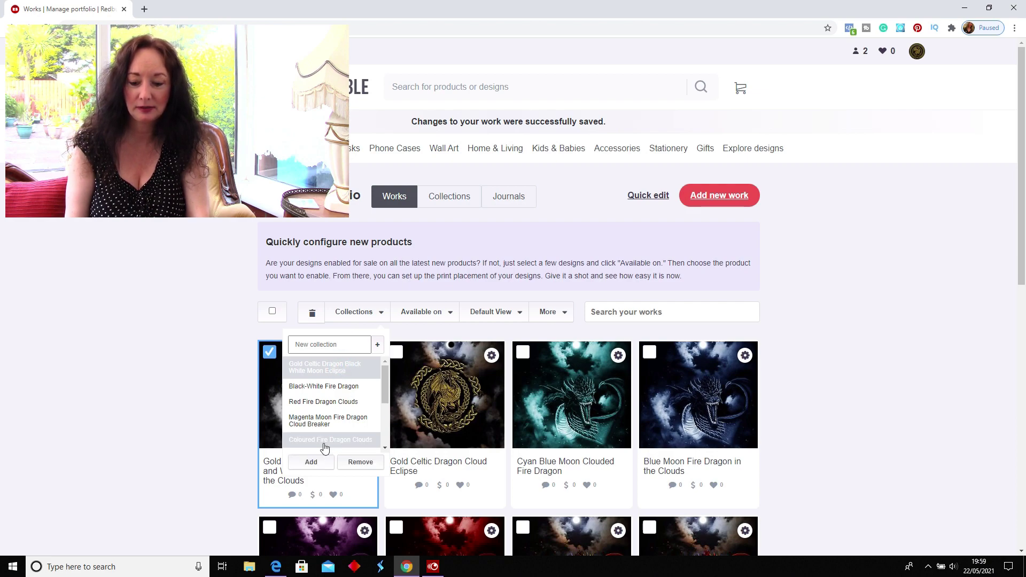
{"action": "left_click", "coordinate": [324, 463]}
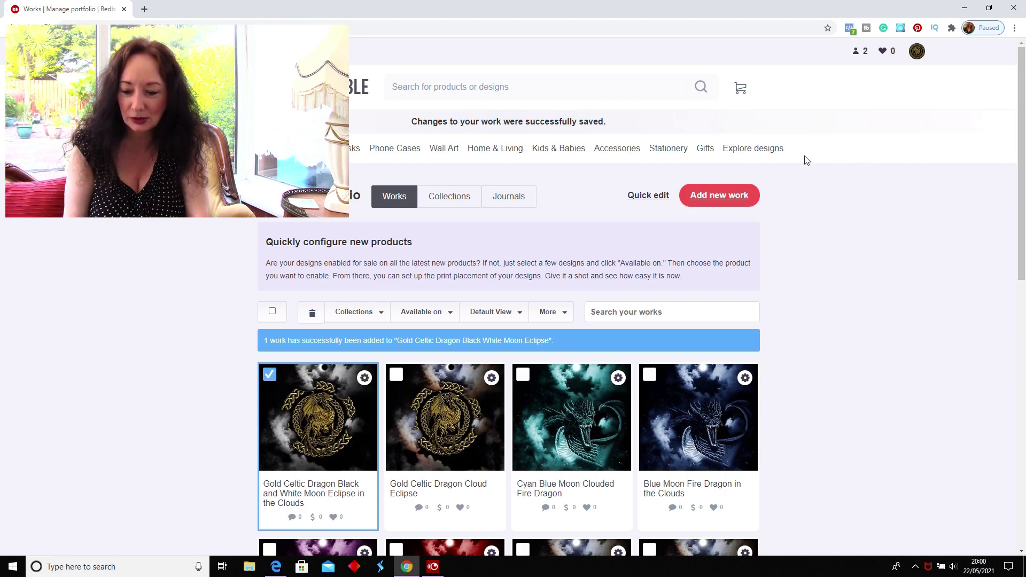
- Go to the artist's own shop and check the contents of the new Gold Celtic Dragon Black White Moon Eclipse collection
{"action": "mouse_move", "coordinate": [916, 56]}
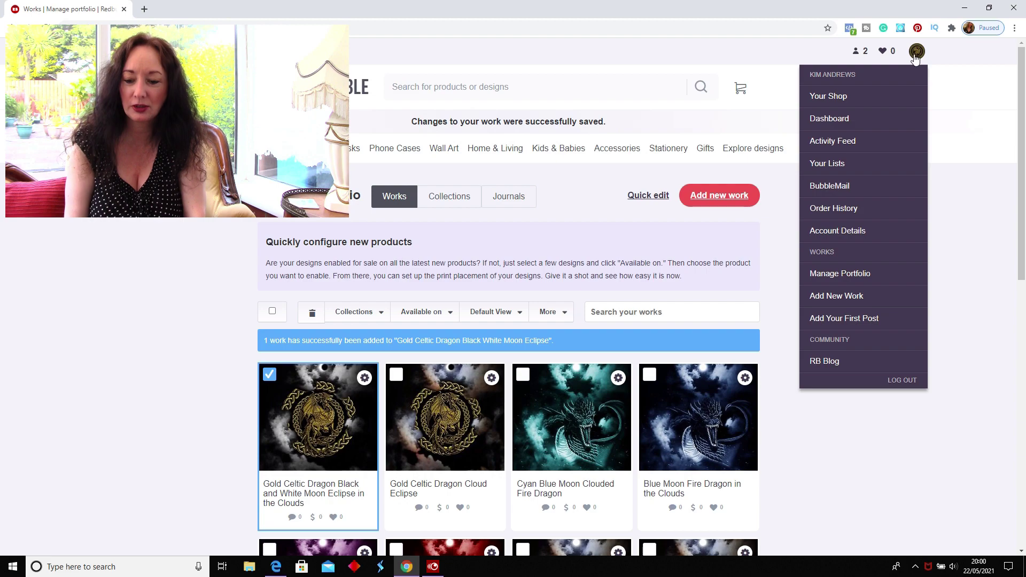
{"action": "left_click", "coordinate": [829, 96]}
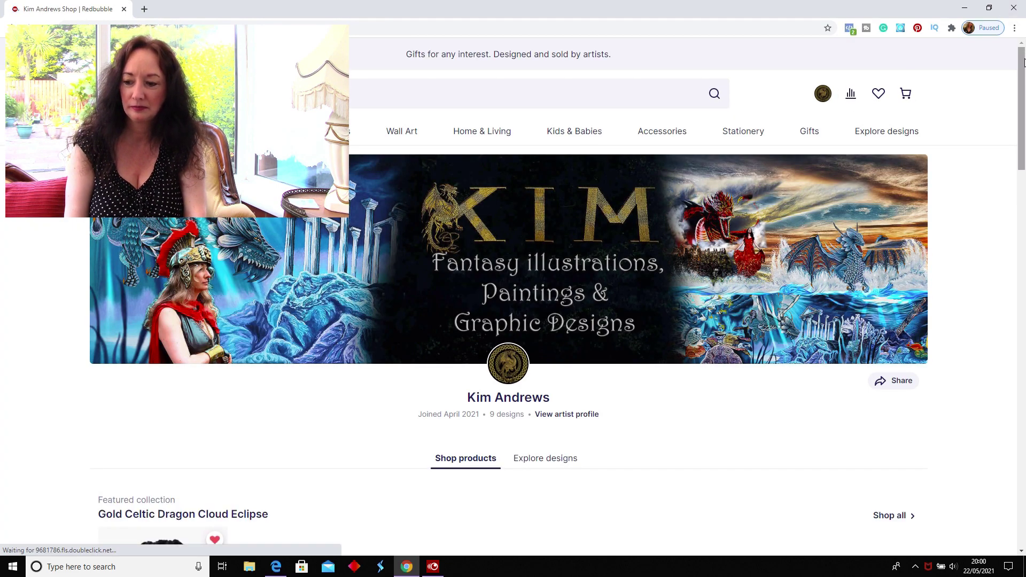
{"action": "left_click_drag", "start_coordinate": [1022, 74], "coordinate": [1023, 203]}
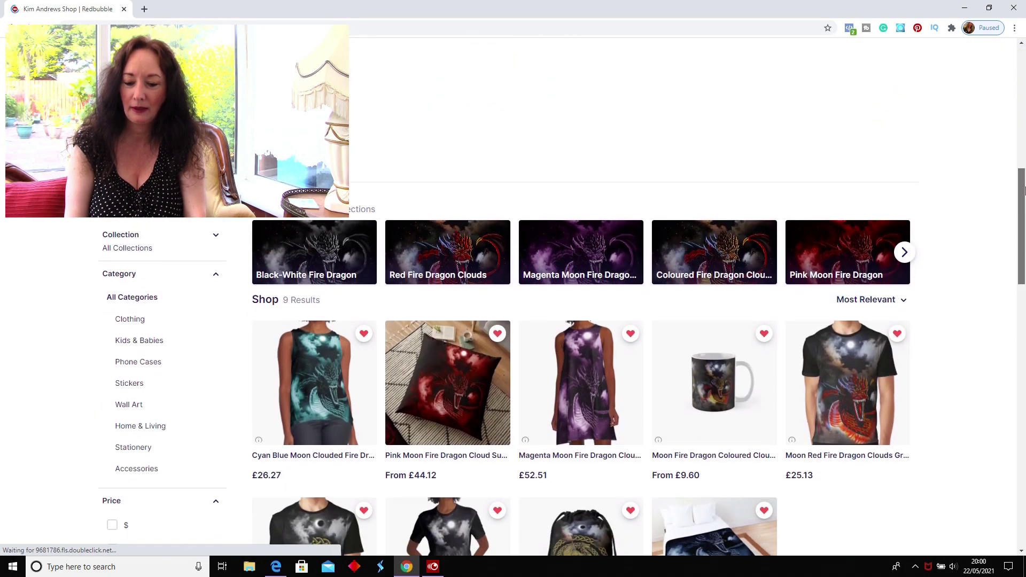
{"action": "left_click", "coordinate": [904, 253]}
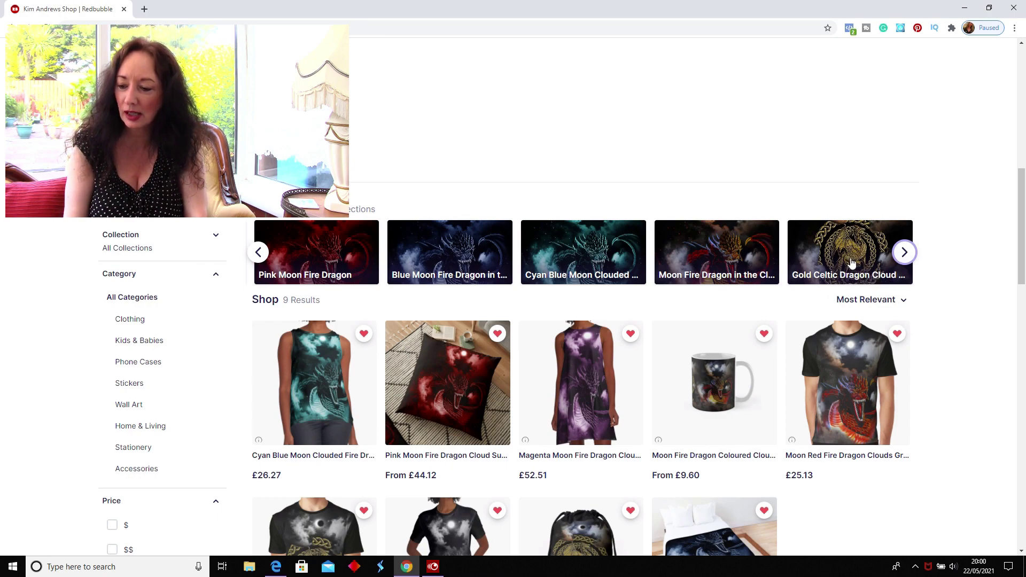
{"action": "left_click", "coordinate": [905, 252]}
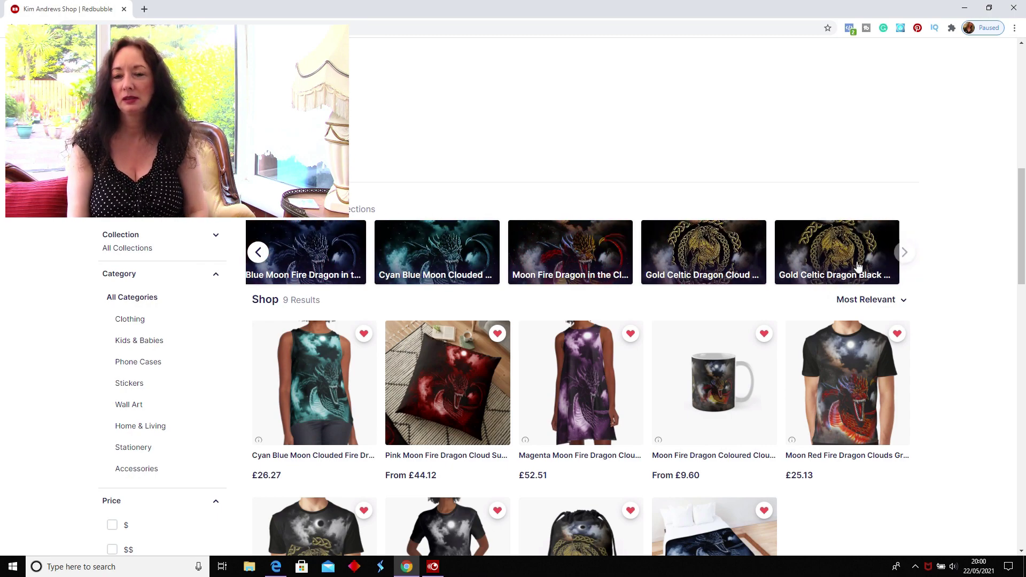
{"action": "left_click", "coordinate": [850, 256]}
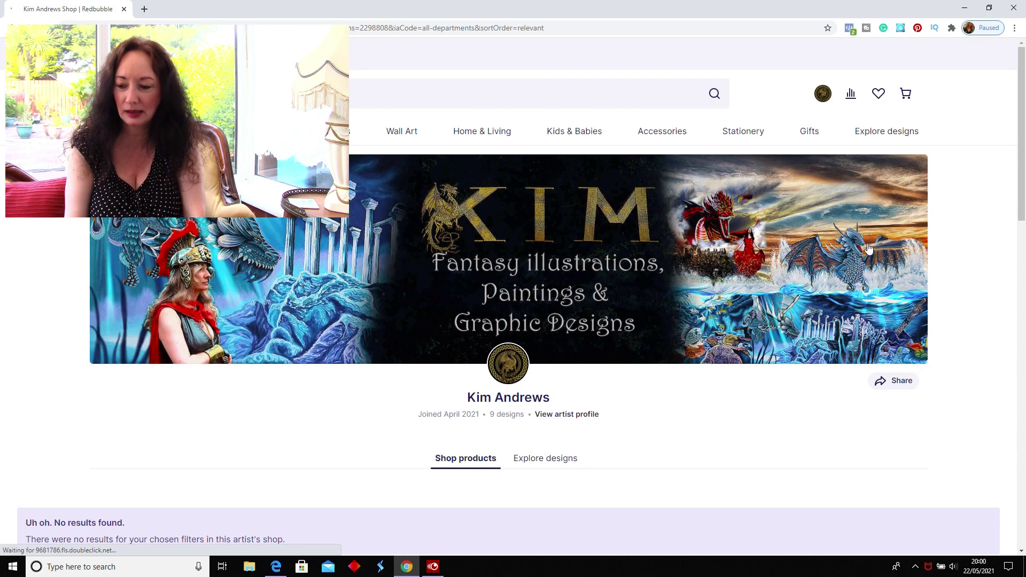
{"action": "scroll", "coordinate": [1023, 130], "scroll_direction": "down", "scroll_amount": 3}
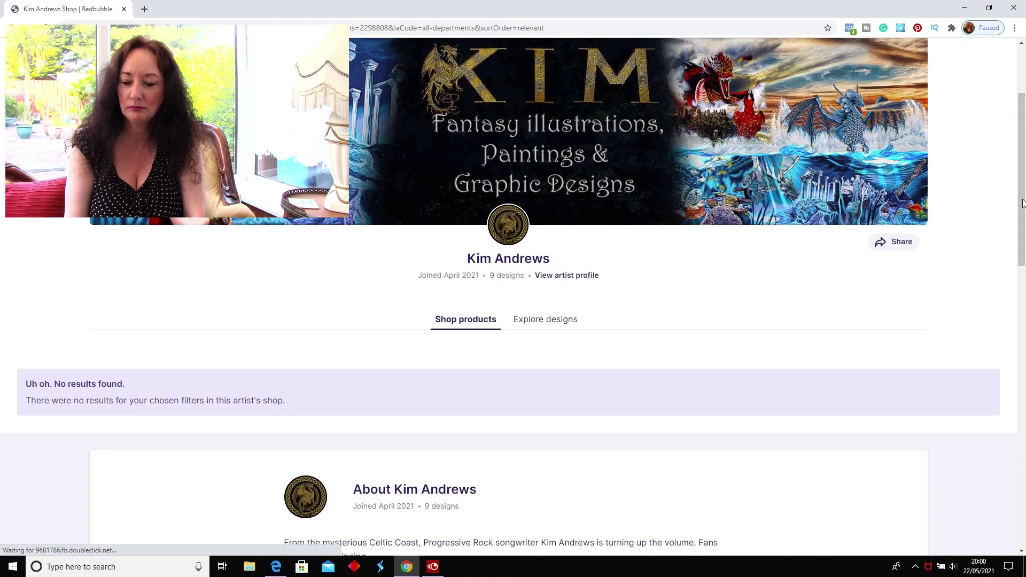
{"action": "left_click_drag", "start_coordinate": [1017, 202], "coordinate": [1024, 242]}
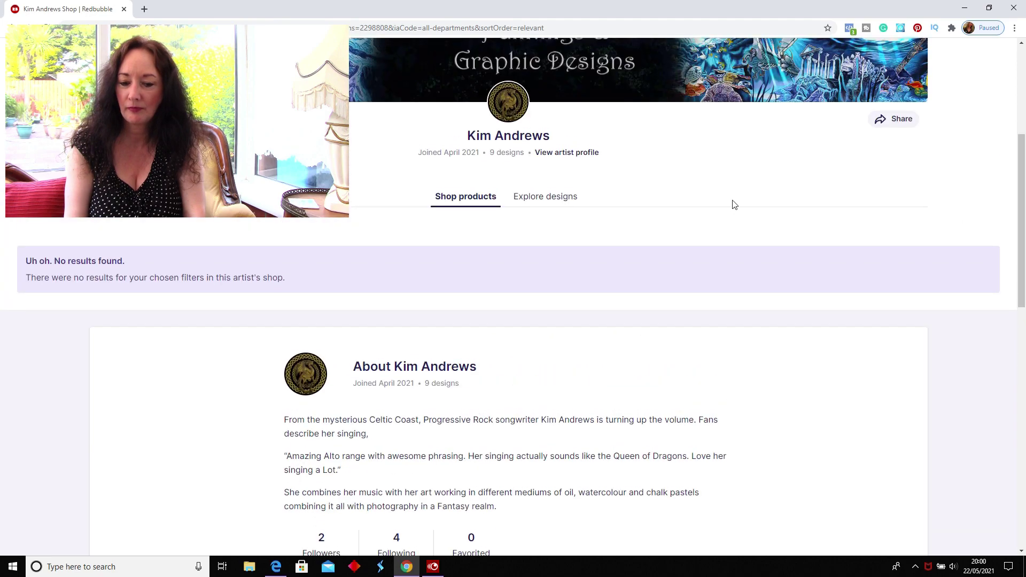
- Explore the shop's designs and view the products offered for Gold Celtic Dragon Black and White Moon Eclipse in the Clouds
{"action": "left_click", "coordinate": [565, 197]}
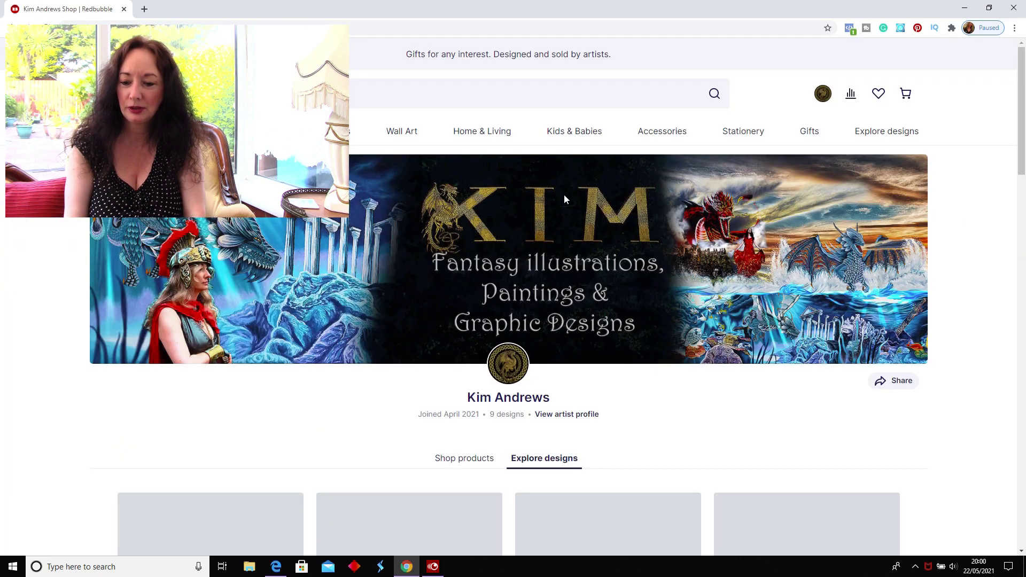
{"action": "left_click_drag", "start_coordinate": [1023, 130], "coordinate": [1002, 193]}
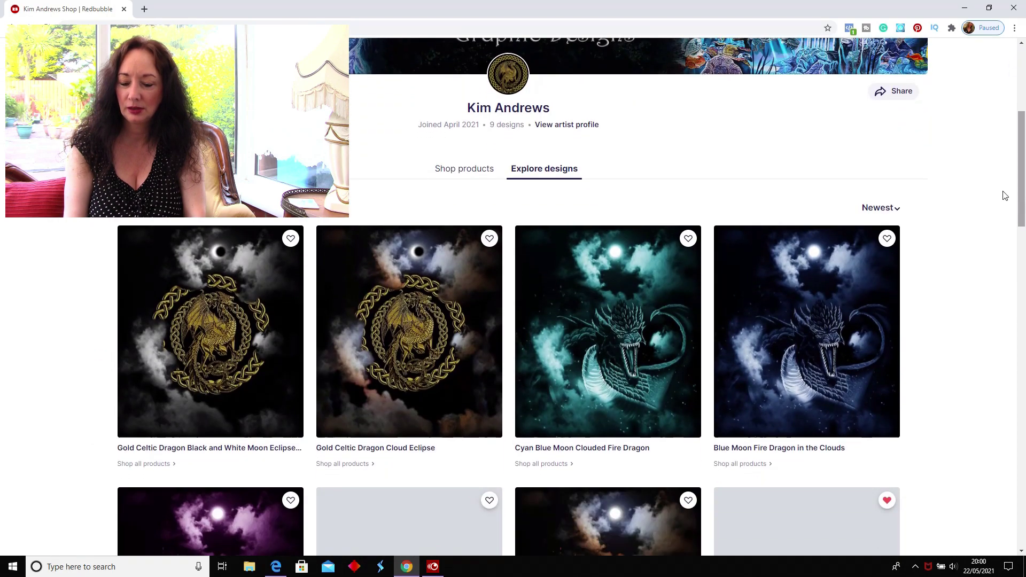
{"action": "left_click", "coordinate": [224, 409]}
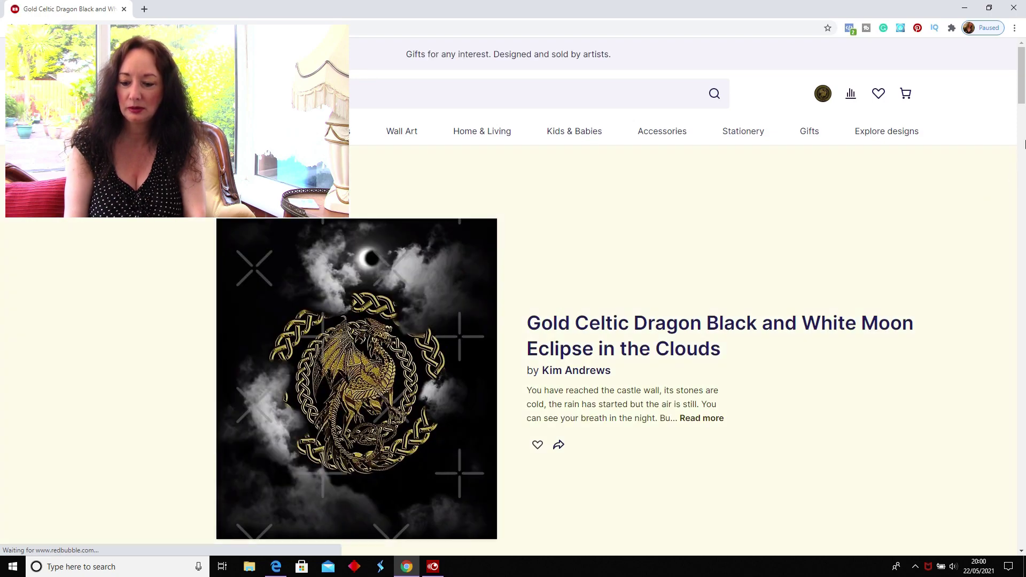
{"action": "left_click_drag", "start_coordinate": [1023, 96], "coordinate": [1024, 252]}
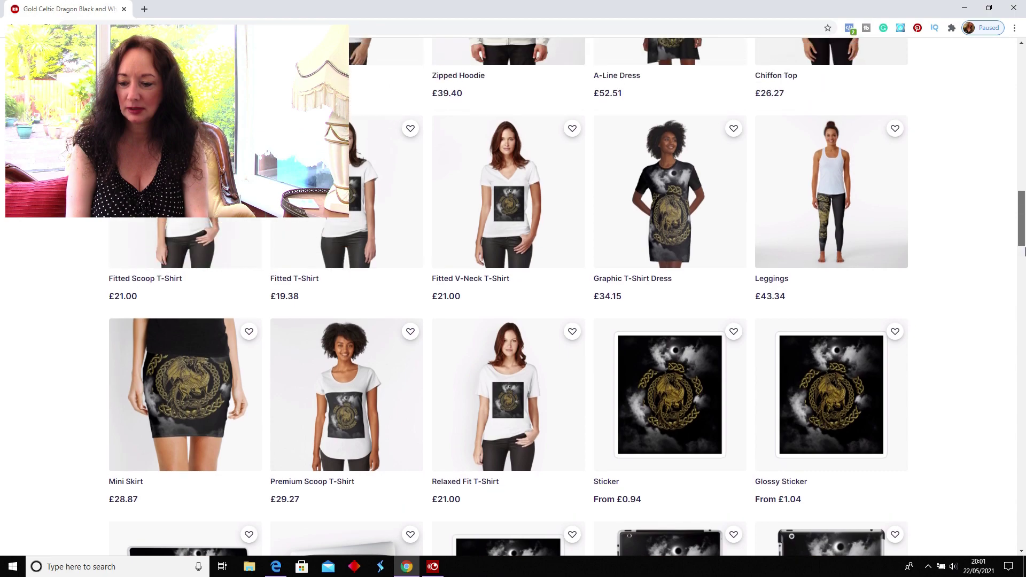
- Examine the Leggings product's front and back images, details and related items, and return to the design's main page
{"action": "left_click", "coordinate": [847, 209]}
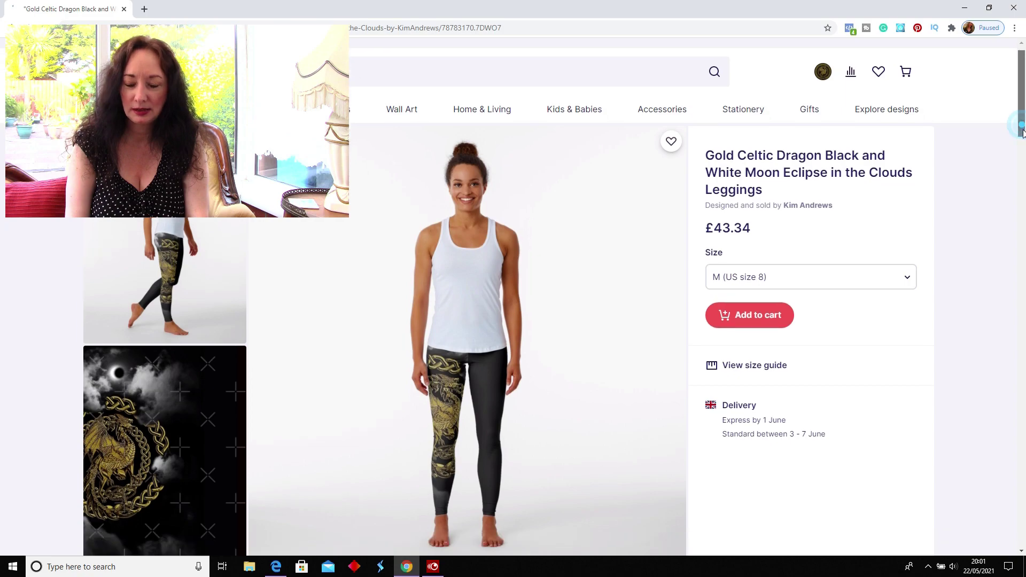
{"action": "scroll", "coordinate": [591, 278], "scroll_direction": "down", "scroll_amount": 2}
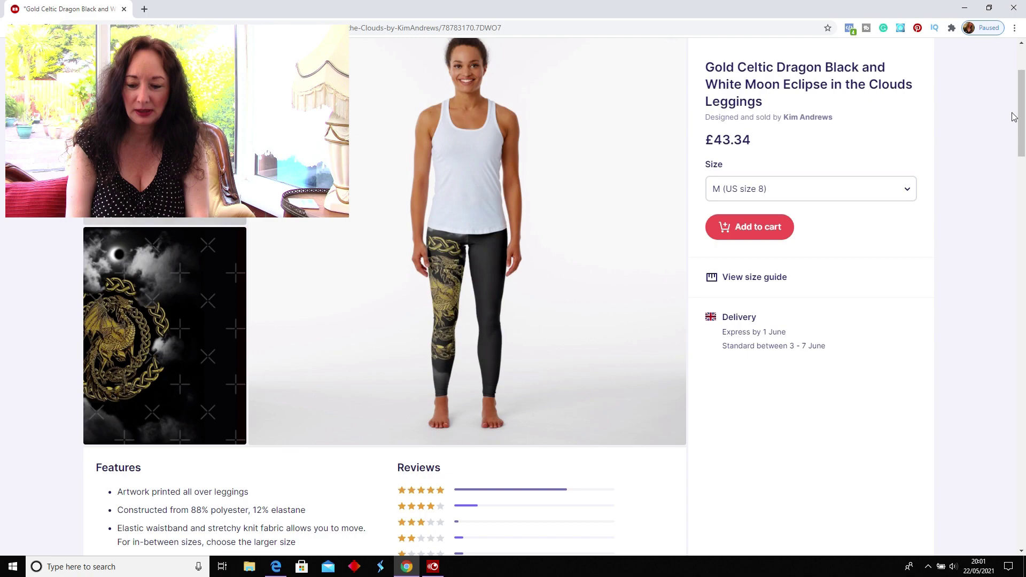
{"action": "left_click_drag", "start_coordinate": [1022, 119], "coordinate": [1022, 192]}
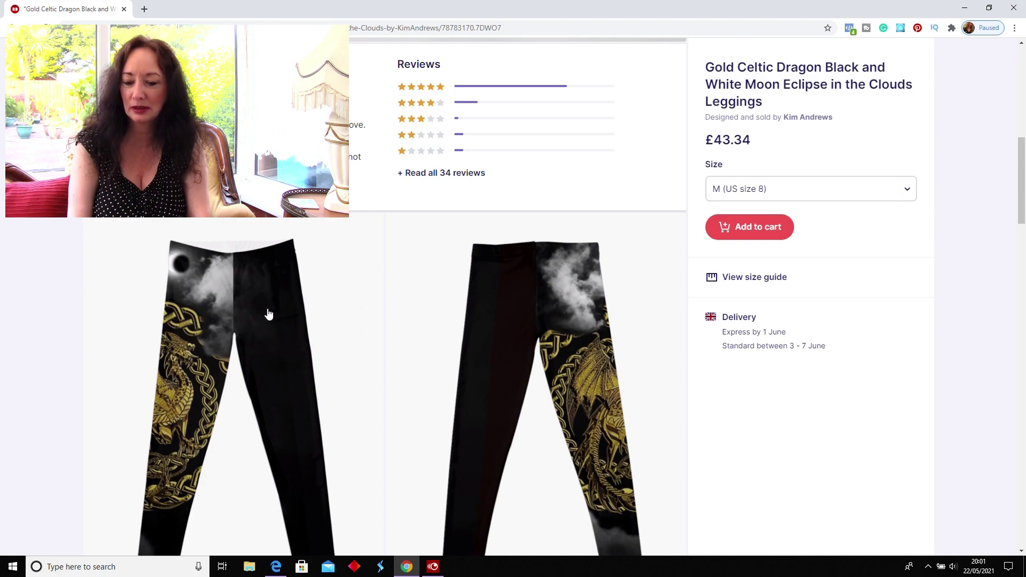
{"action": "left_click_drag", "start_coordinate": [1021, 199], "coordinate": [1023, 113]}
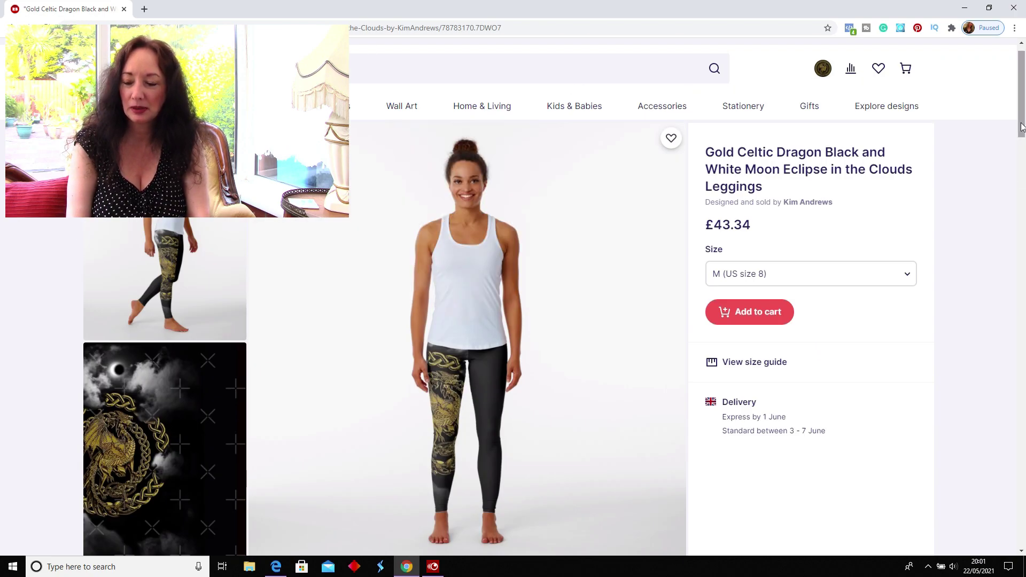
{"action": "left_click_drag", "start_coordinate": [1022, 126], "coordinate": [1024, 381]}
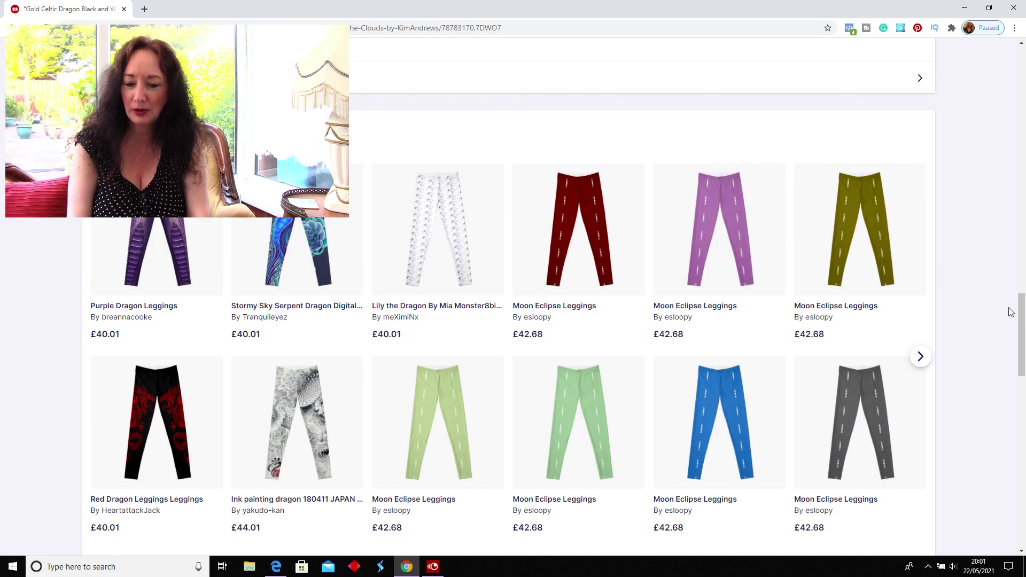
{"action": "left_click_drag", "start_coordinate": [1023, 328], "coordinate": [1025, 168]}
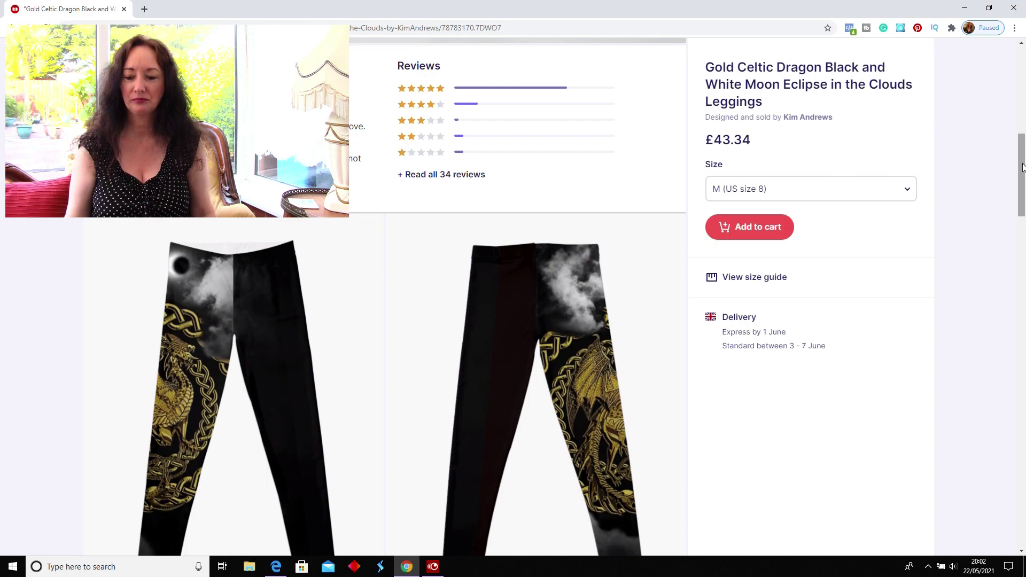
{"action": "left_click_drag", "start_coordinate": [1022, 168], "coordinate": [1024, 76]}
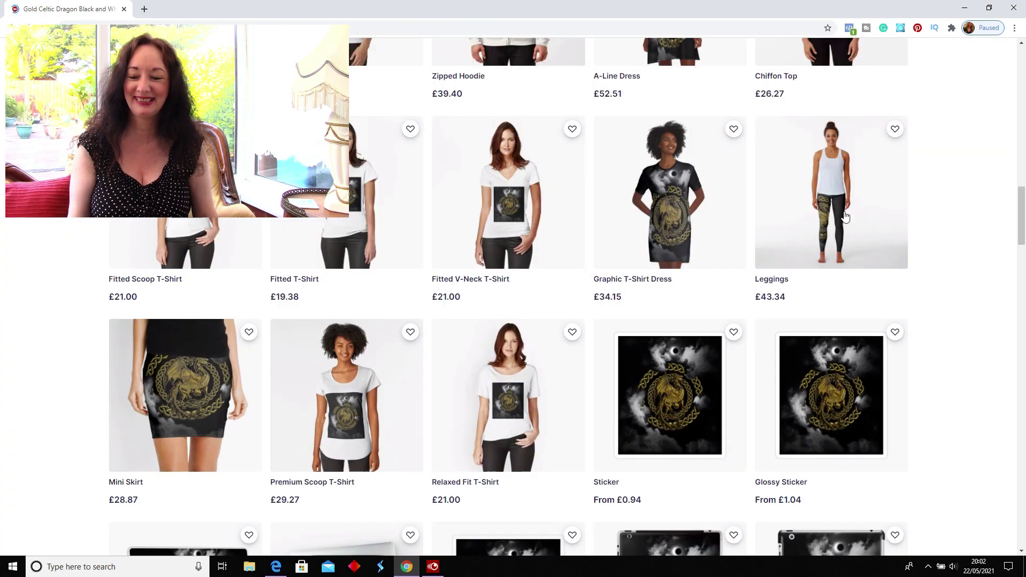
{"action": "left_click_drag", "start_coordinate": [1022, 212], "coordinate": [1025, 76]}
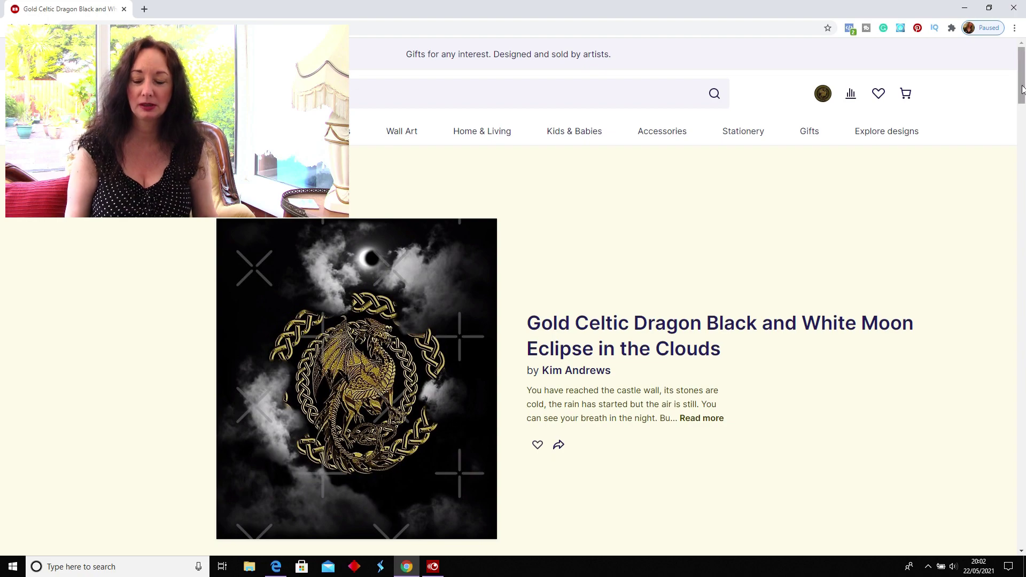
{"action": "mouse_move", "coordinate": [1025, 88]}
{"action": "left_mouse_down"}
{"action": "mouse_move", "coordinate": [1024, 110]}
{"action": "mouse_move", "coordinate": [1024, 87]}
{"action": "left_mouse_up"}
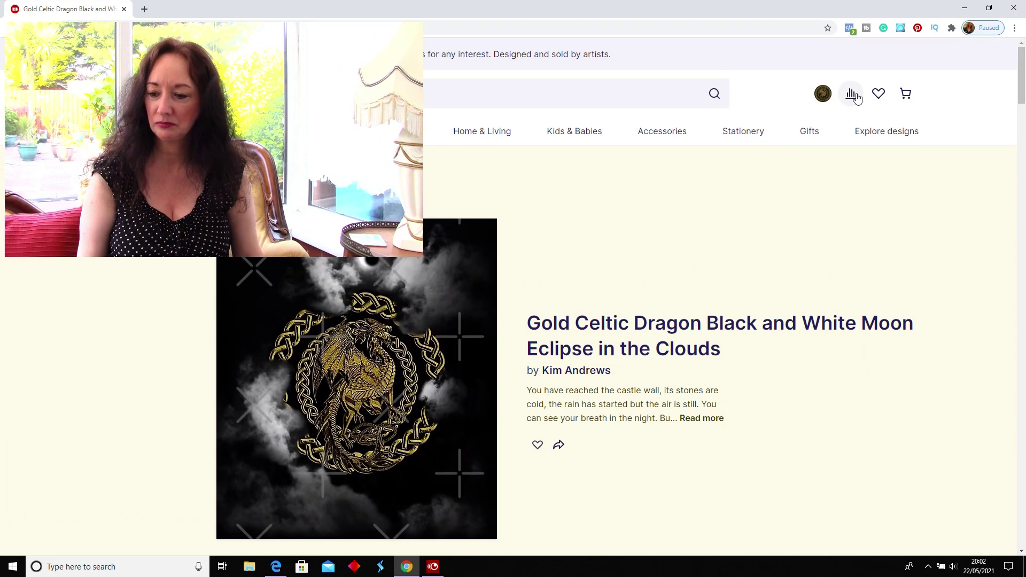